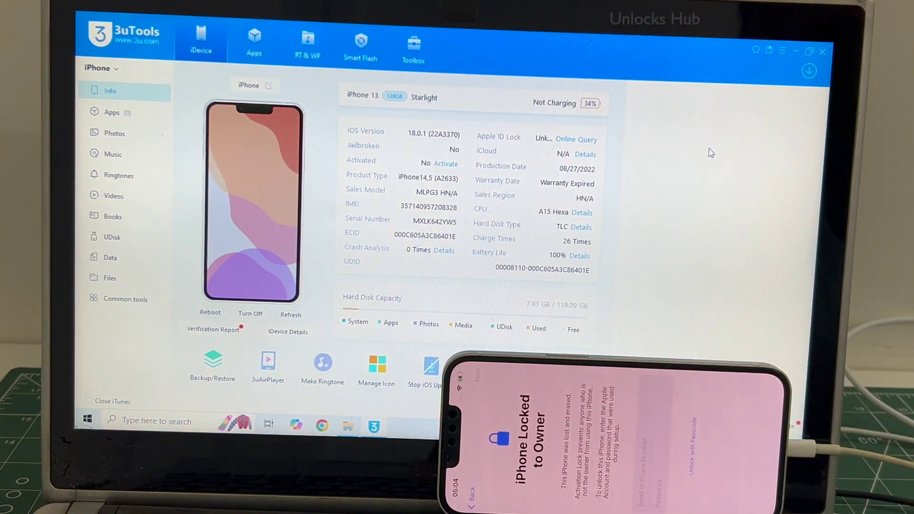
Step: Switch 3uTools to the Flash & JB section for the connected iPhone 13
{"action": "left_click", "coordinate": [356, 43]}
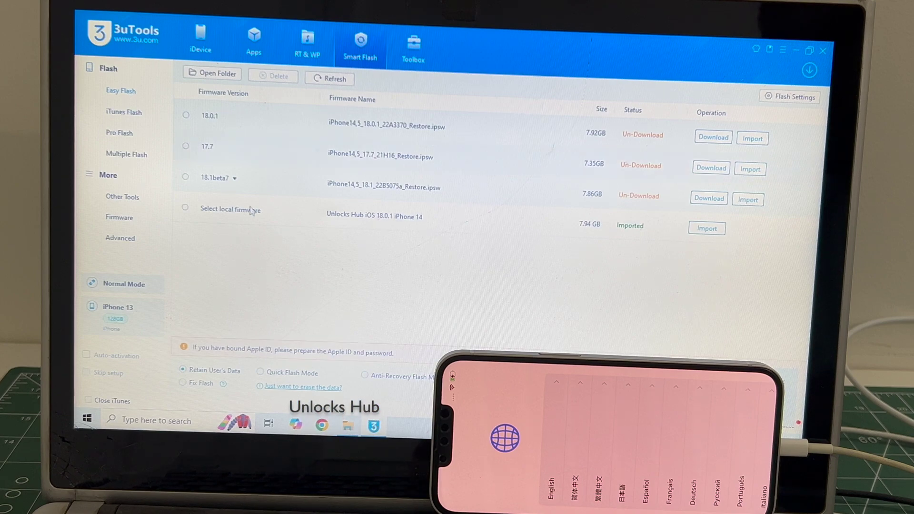
Step: Import 'Unlocks Hub iOS 18.0.1 iPhone 13' as the local firmware to flash
{"action": "left_click", "coordinate": [241, 223]}
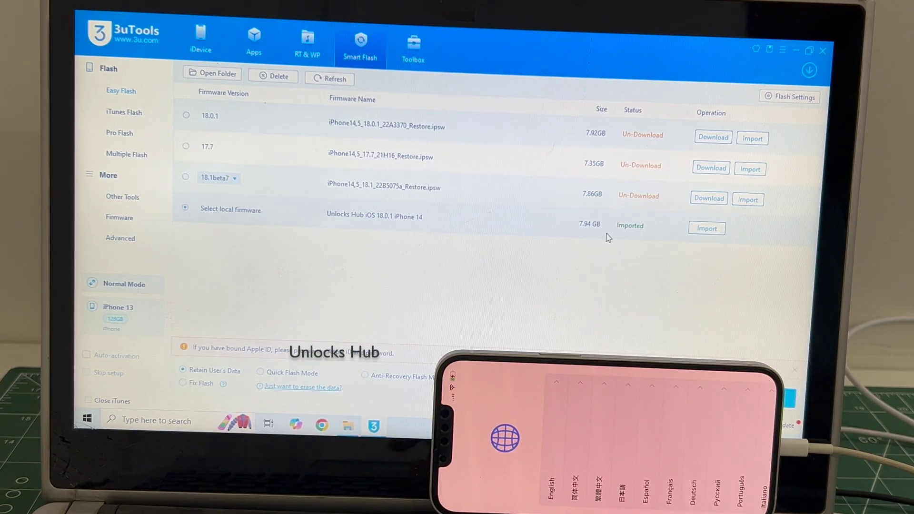
{"action": "left_click", "coordinate": [707, 229]}
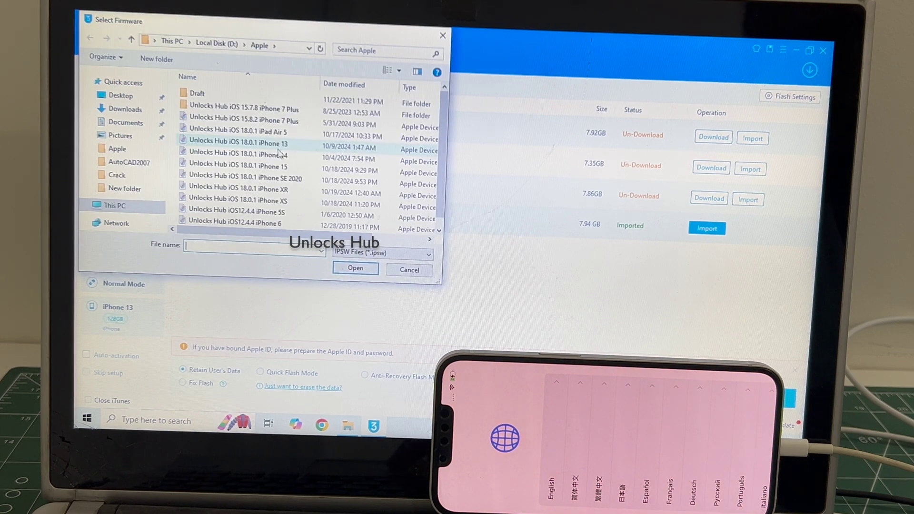
{"action": "left_click", "coordinate": [274, 146]}
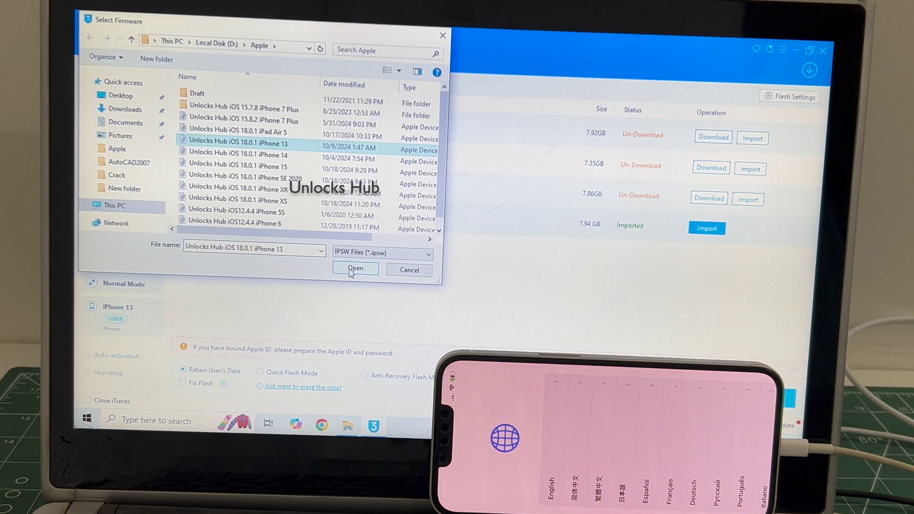
{"action": "left_click", "coordinate": [351, 270]}
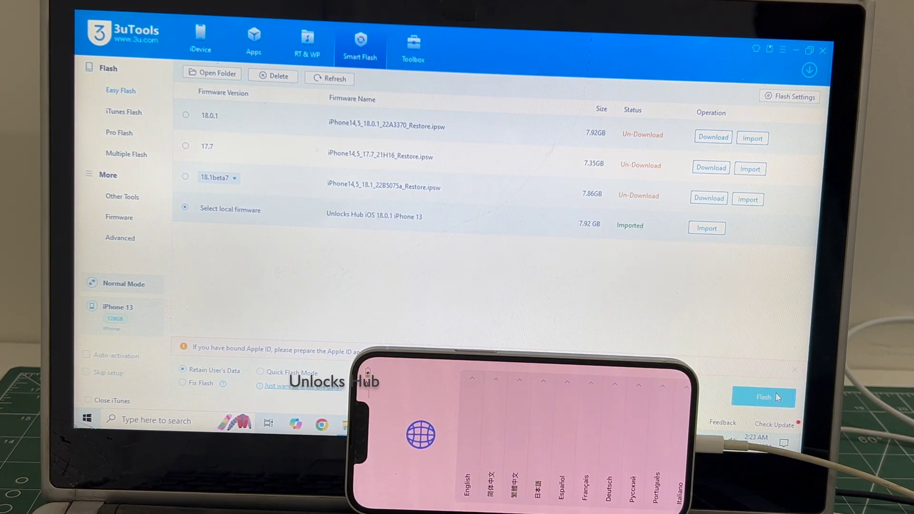
Step: Start the retain-data flash of the imported iOS 18.0.1 firmware, confirming the Easy Flash reminder
{"action": "left_click", "coordinate": [776, 397]}
{"action": "left_click", "coordinate": [528, 346]}
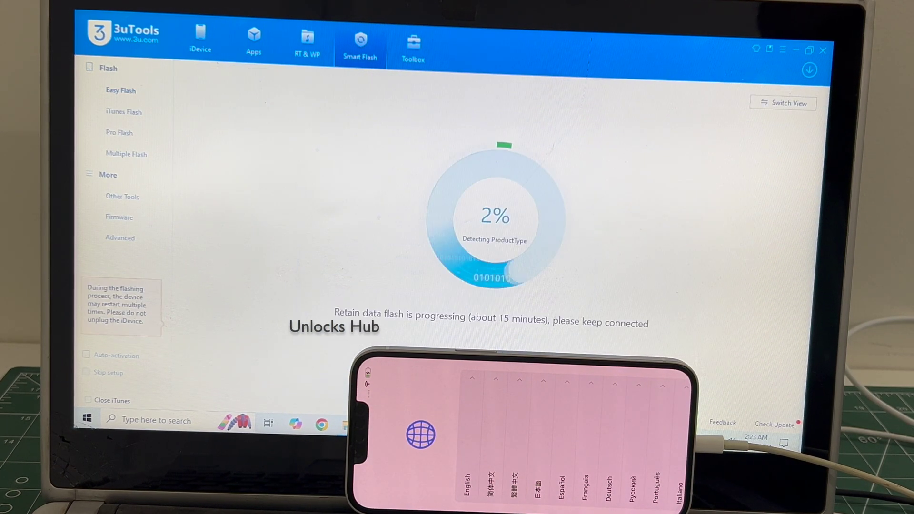